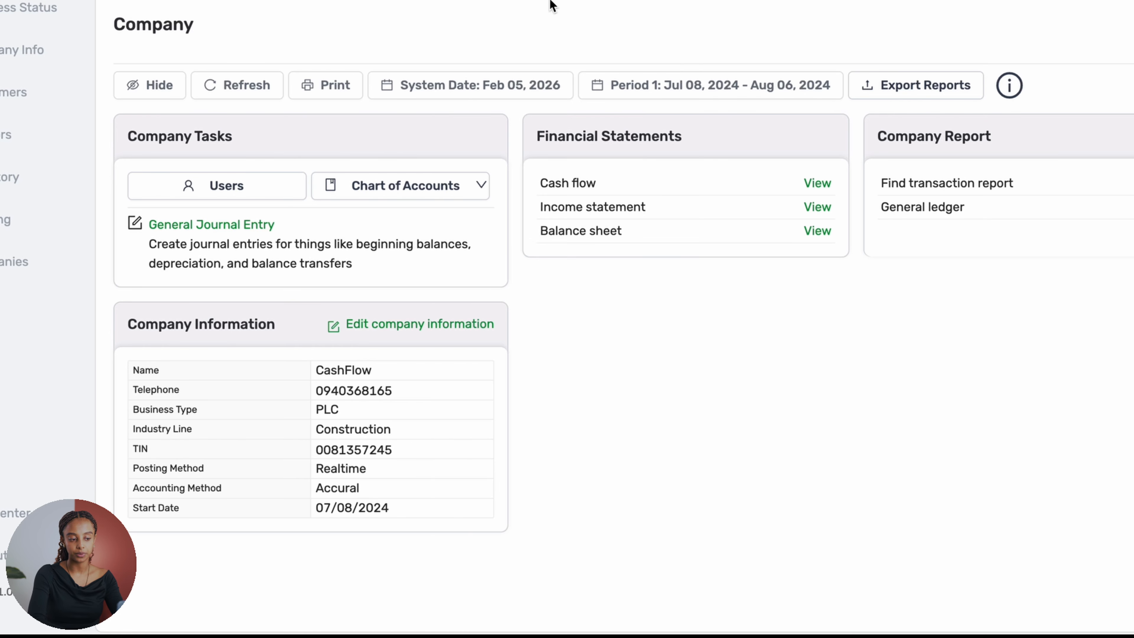
# - Open the pending payments and view the receipt image of the ELTRADE entry, closing the image when done
pyautogui.moveTo(344, 1)
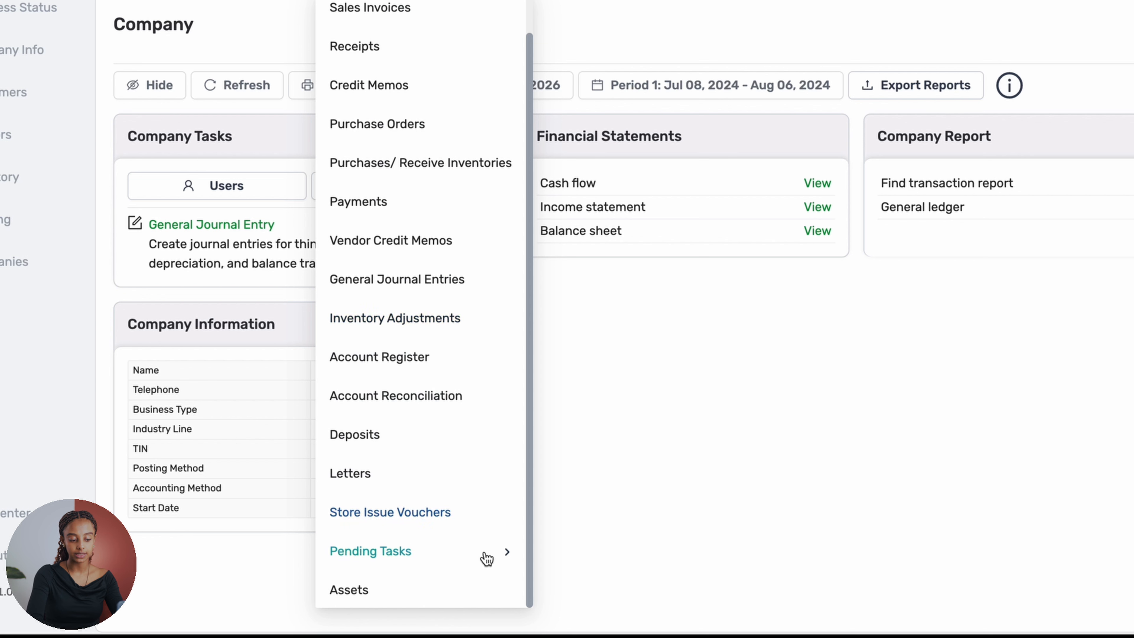
pyautogui.moveTo(498, 557)
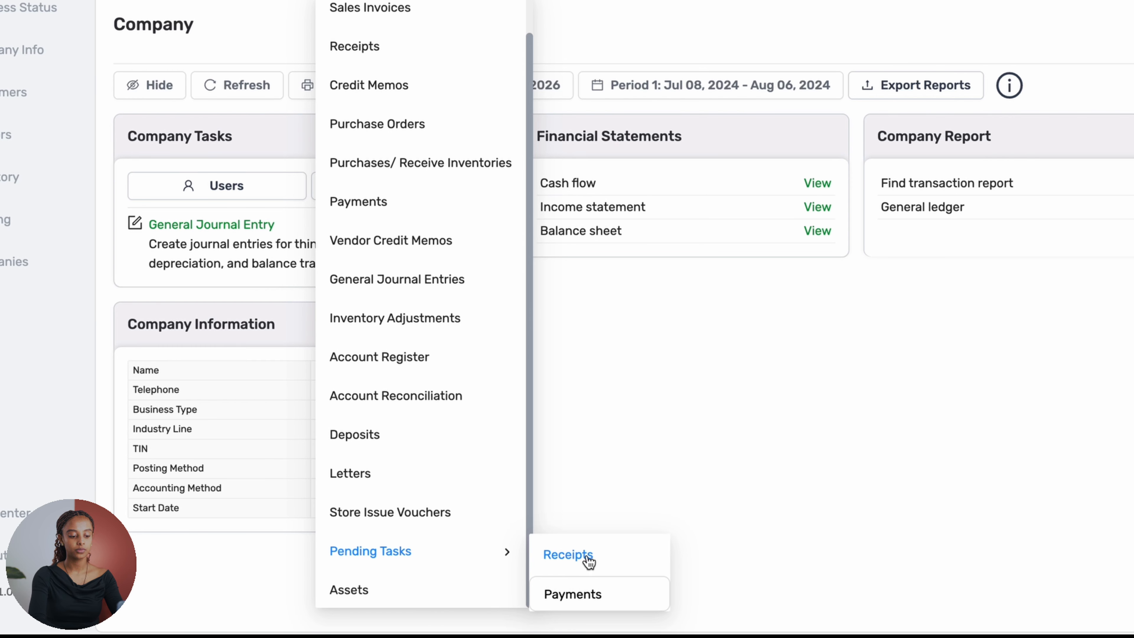
pyautogui.click(589, 595)
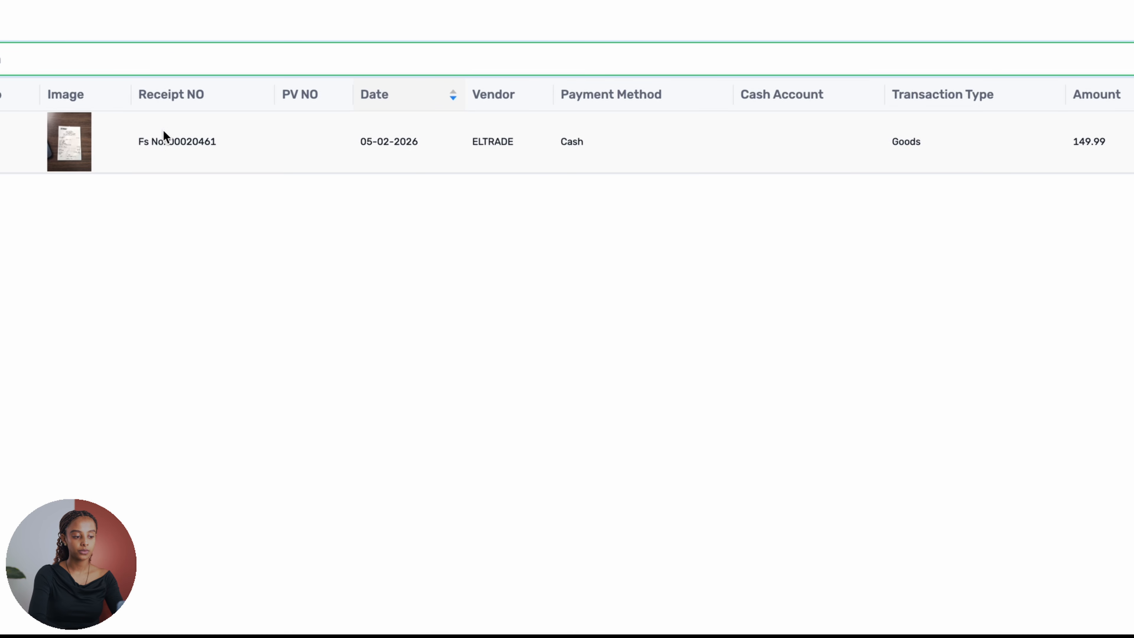
pyautogui.click(72, 159)
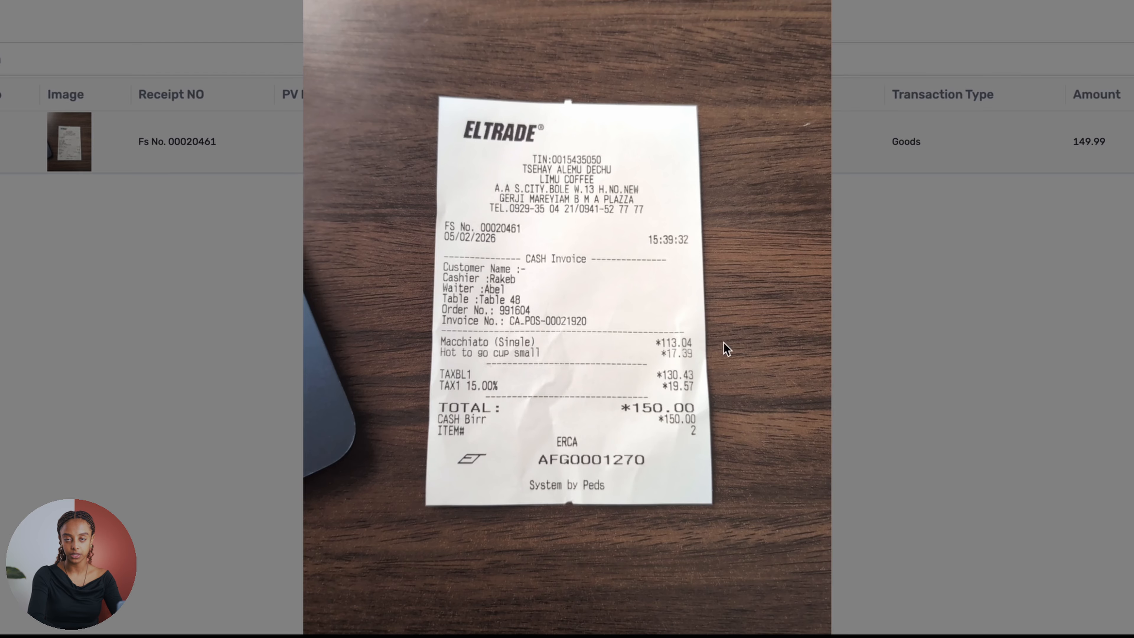
pyautogui.click(986, 263)
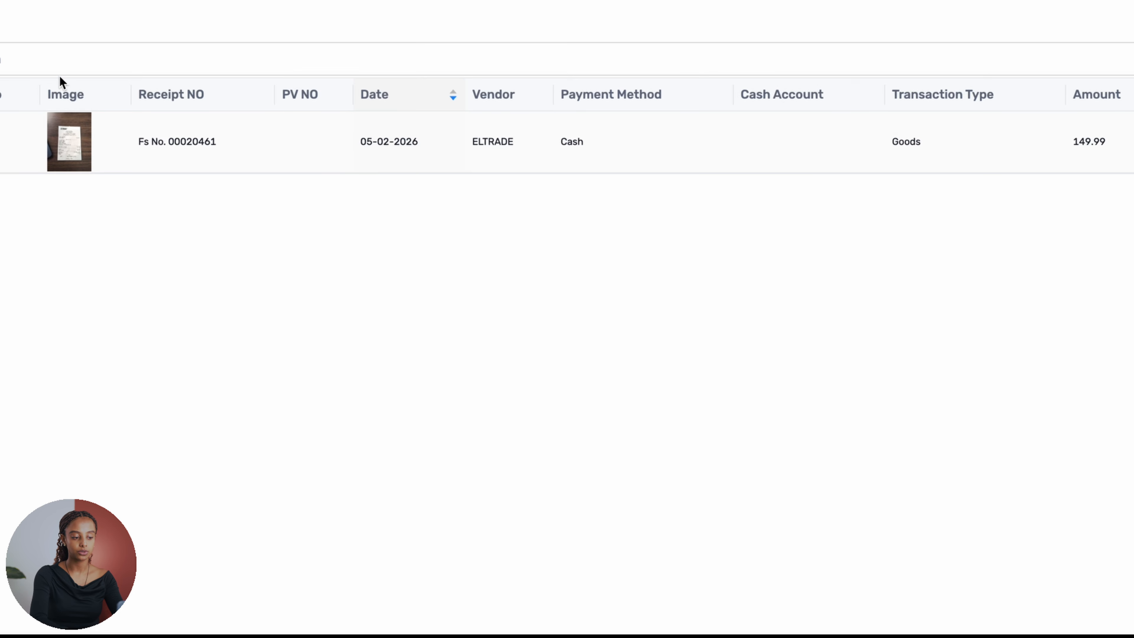
# - Open the pending ELTRADE payment for editing and enter PV 92378 as its PV number
pyautogui.click(737, 142)
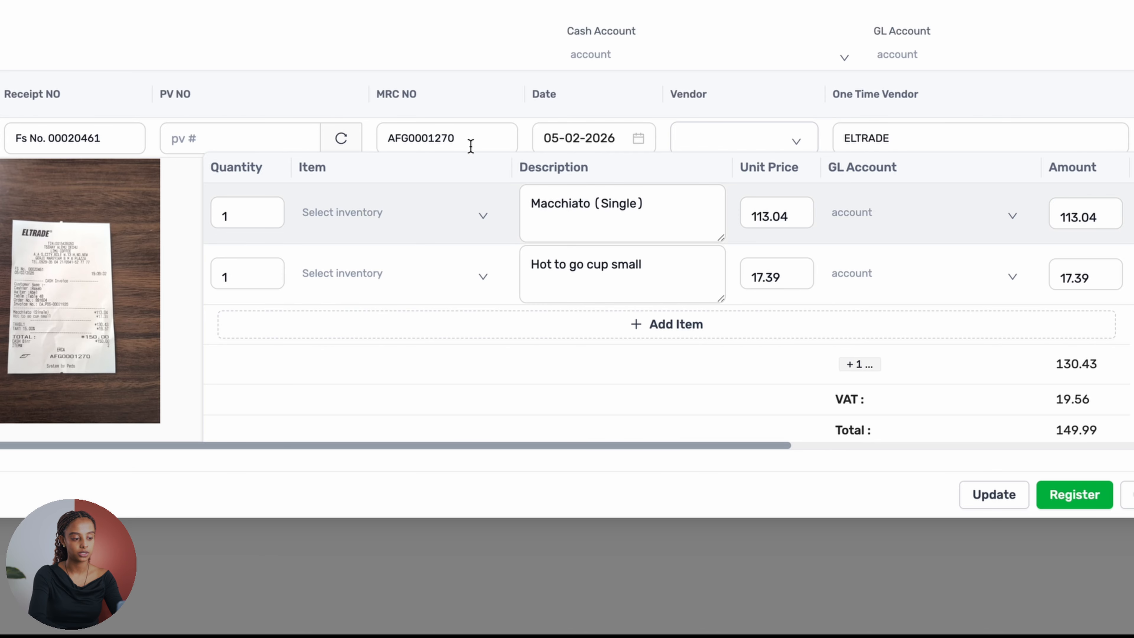
pyautogui.click(267, 142)
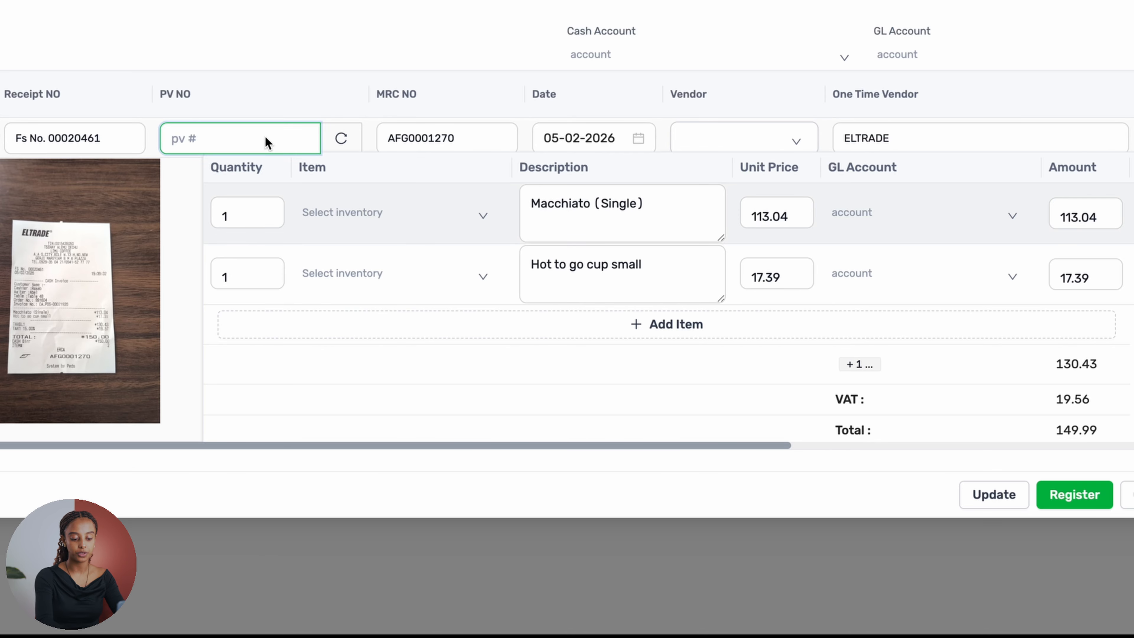
pyautogui.write('PV 92378')
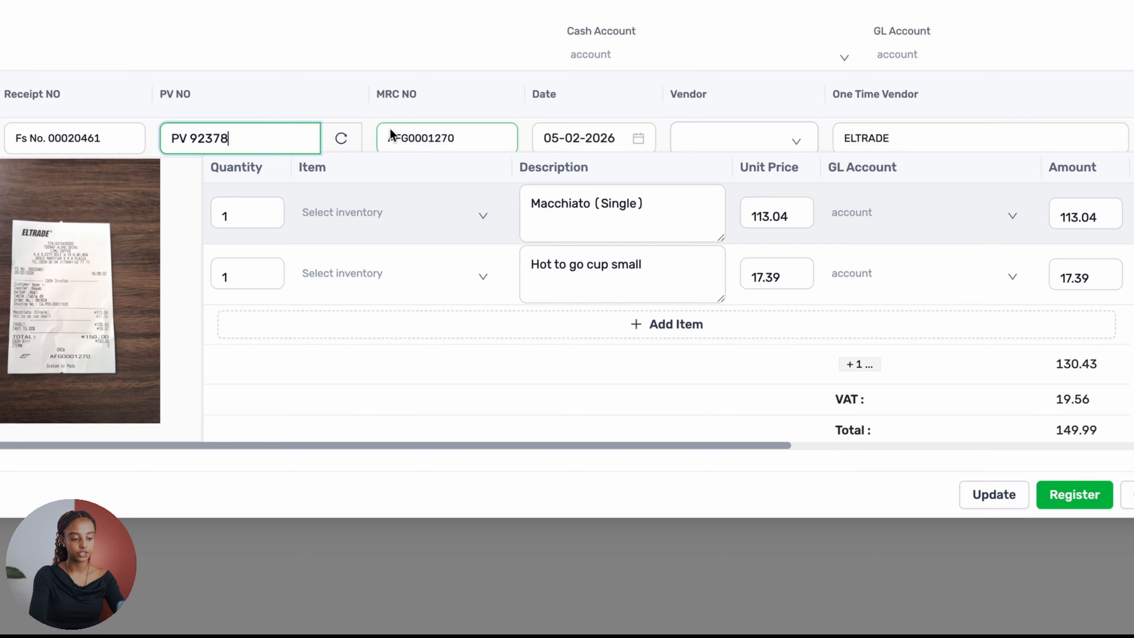
# - Set the payment's vendor to Provider and its cash account to 1013 Dashen Bank
pyautogui.hscroll(3, 463, 147)
pyautogui.click(647, 134)
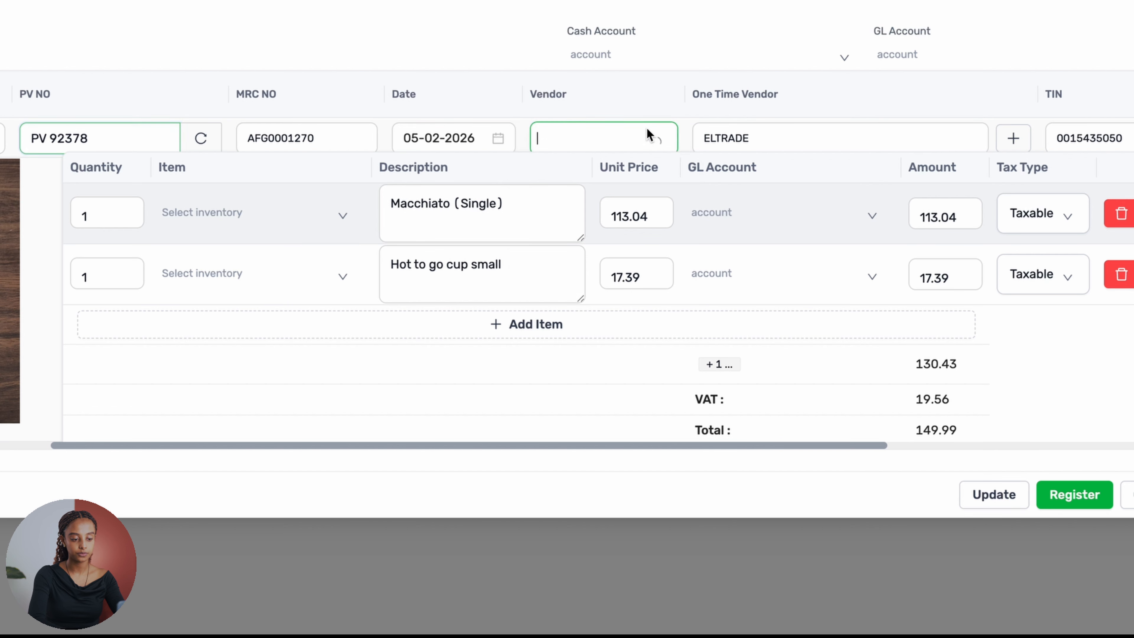
pyautogui.click(581, 206)
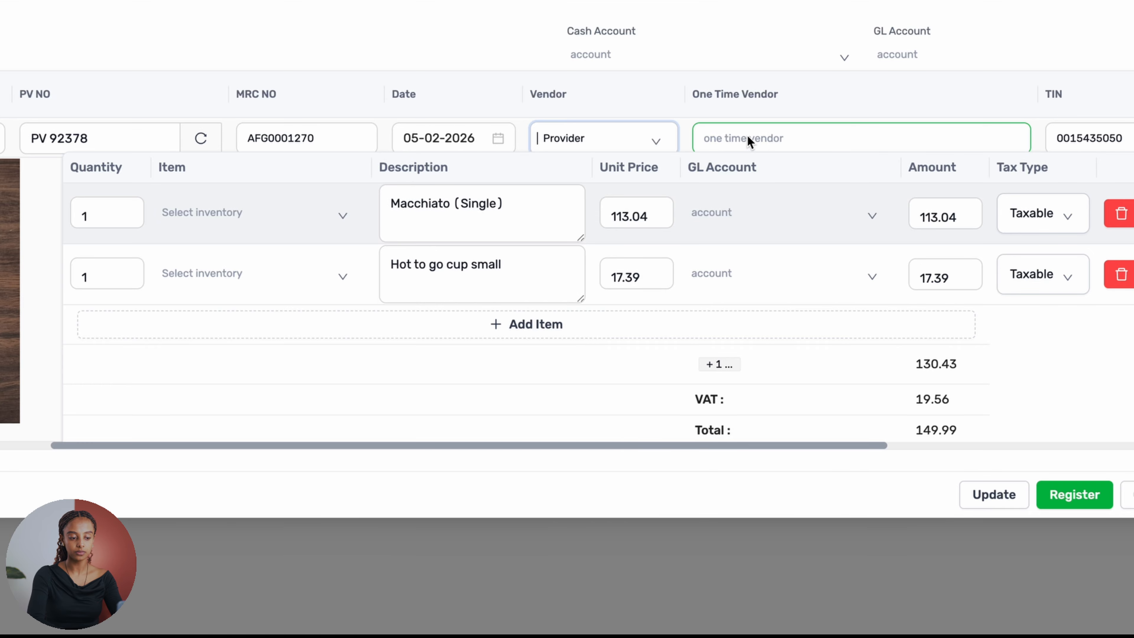
pyautogui.hscroll(5, 632, 126)
pyautogui.hscroll(4, 1024, 154)
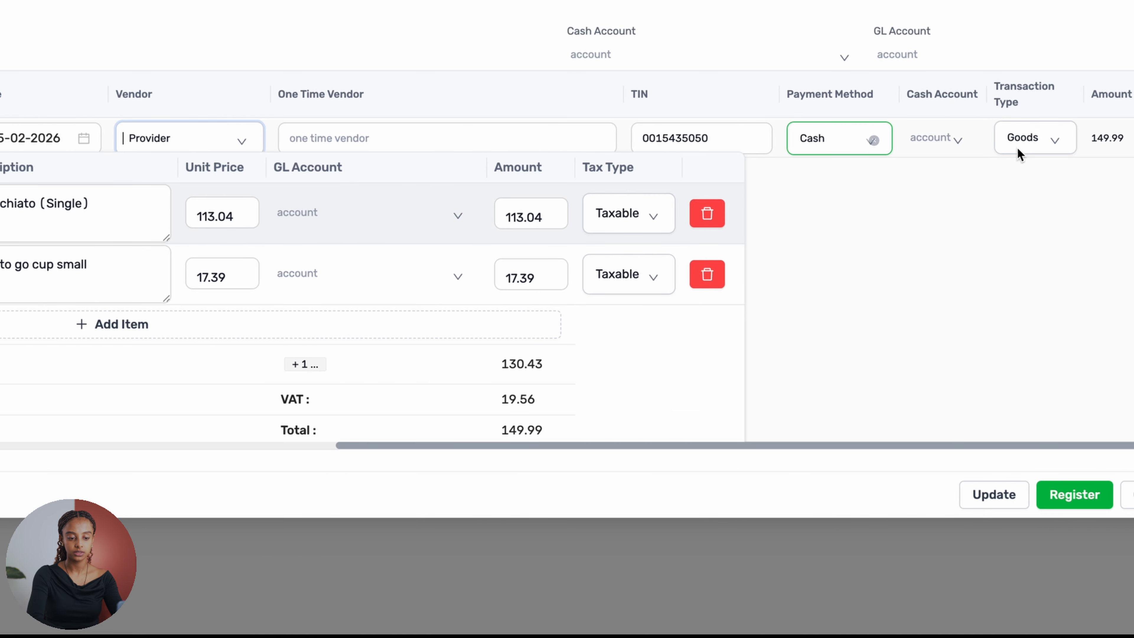
pyautogui.click(936, 139)
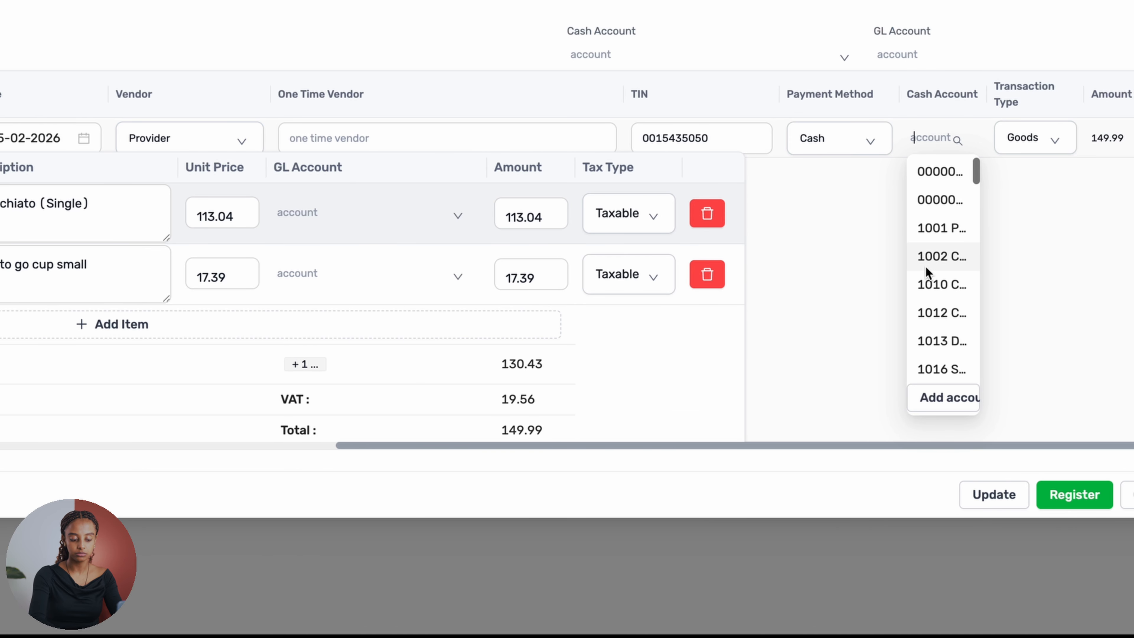
pyautogui.click(953, 340)
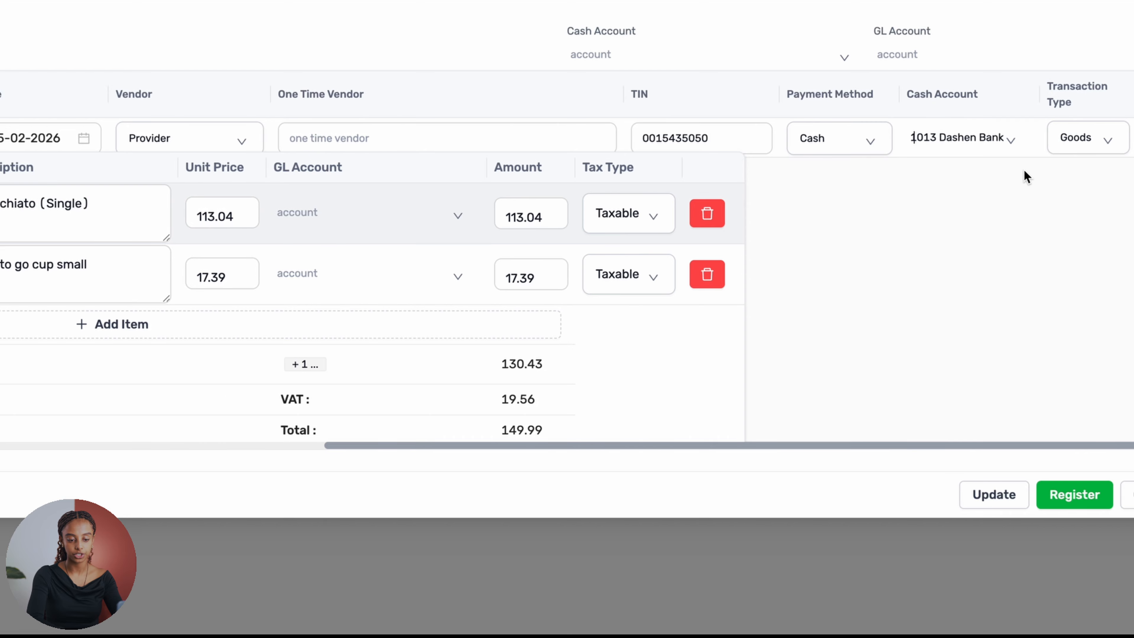
pyautogui.hscroll(1, 1024, 170)
pyautogui.hscroll(-12, 1024, 169)
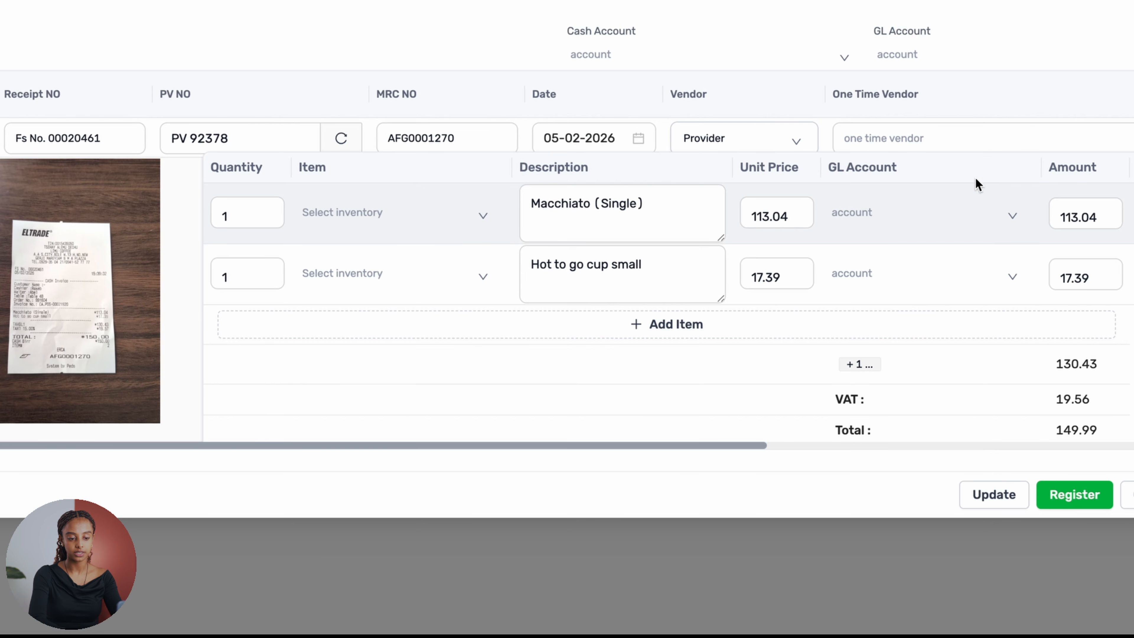
pyautogui.click(244, 227)
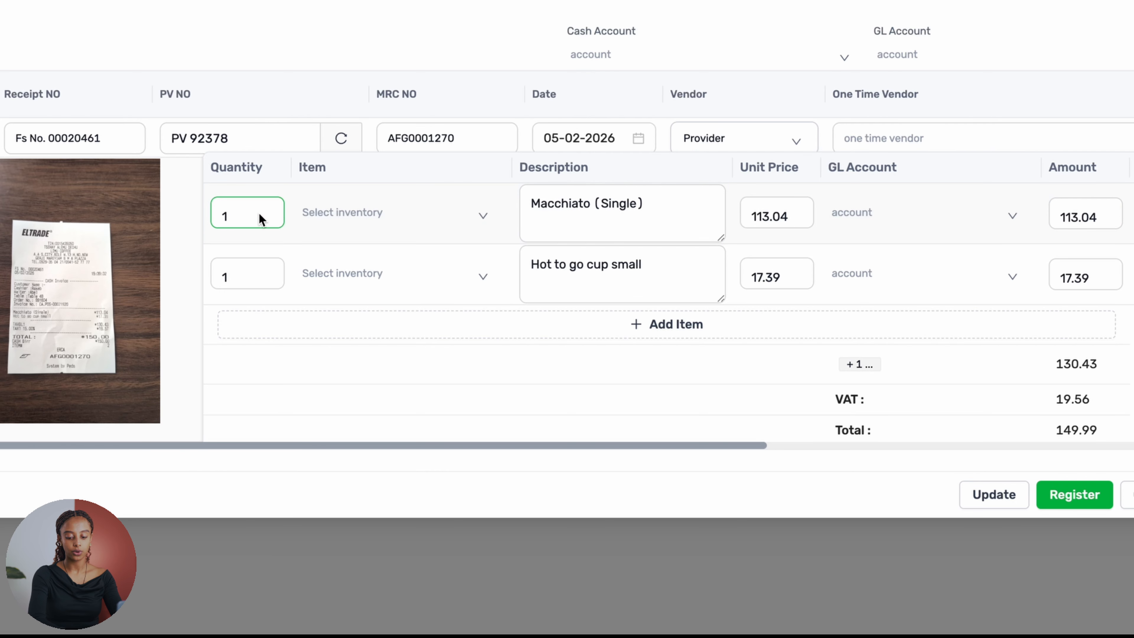
pyautogui.click(563, 227)
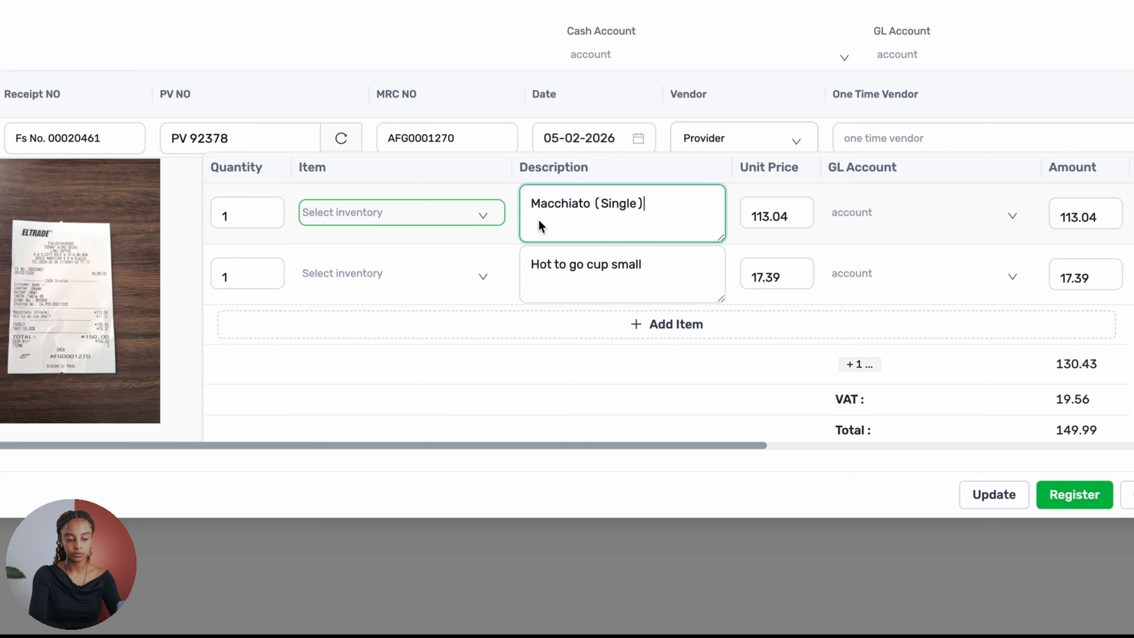
pyautogui.moveTo(644, 216); pyautogui.dragTo(529, 199)
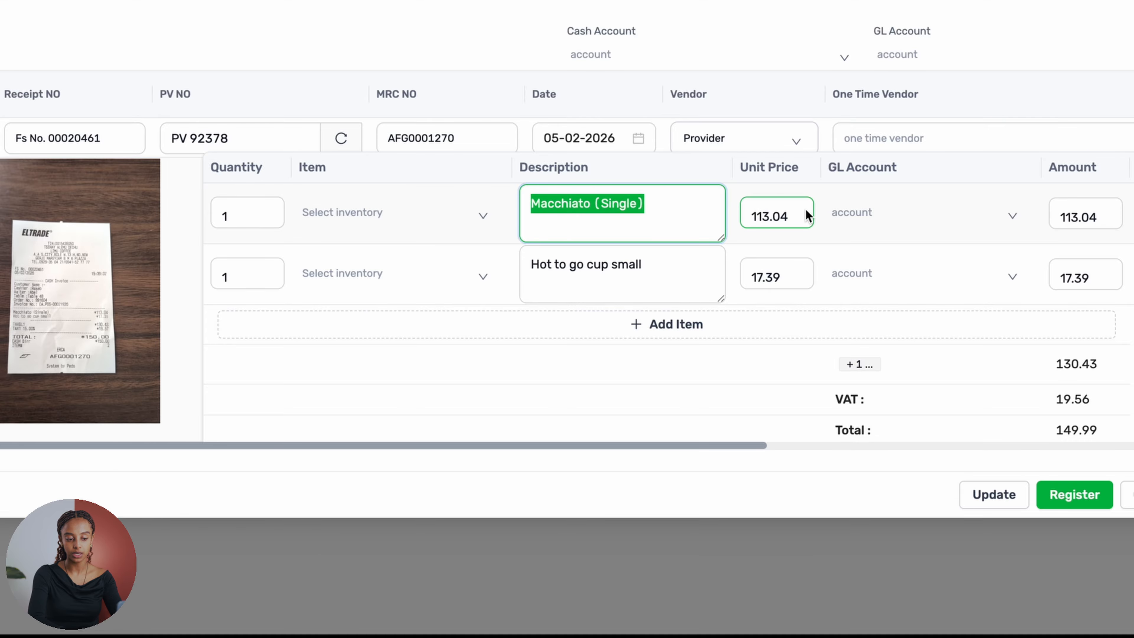
# - Set the GL account of the Macchiato (Single) line item to 4000 Sales
pyautogui.hscroll(3, 785, 223)
pyautogui.click(752, 205)
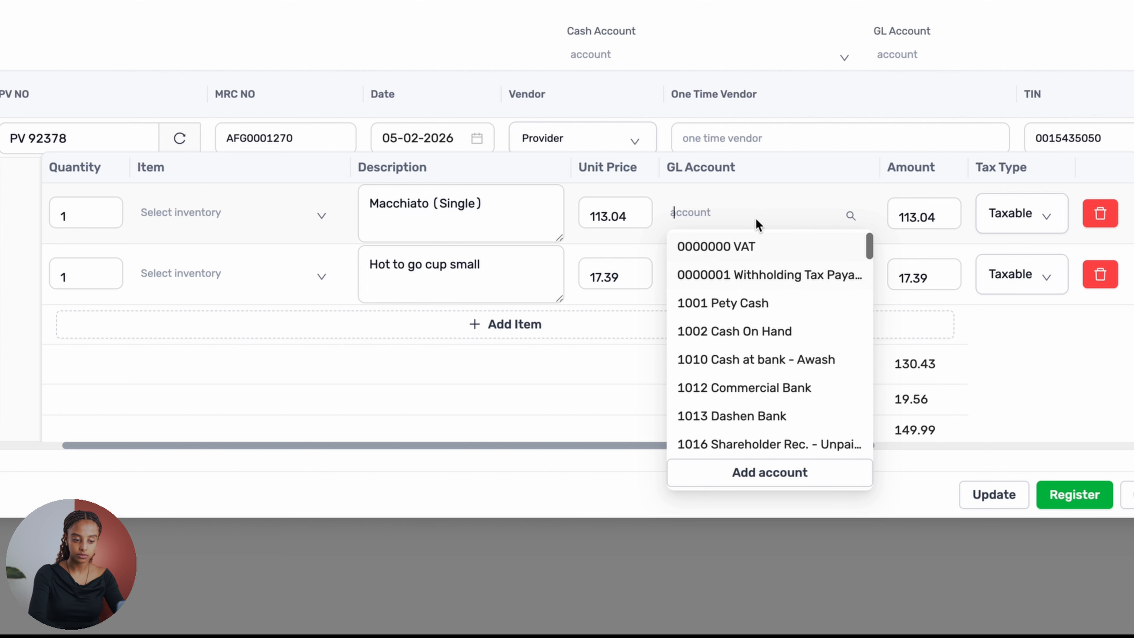
pyautogui.write('sle')
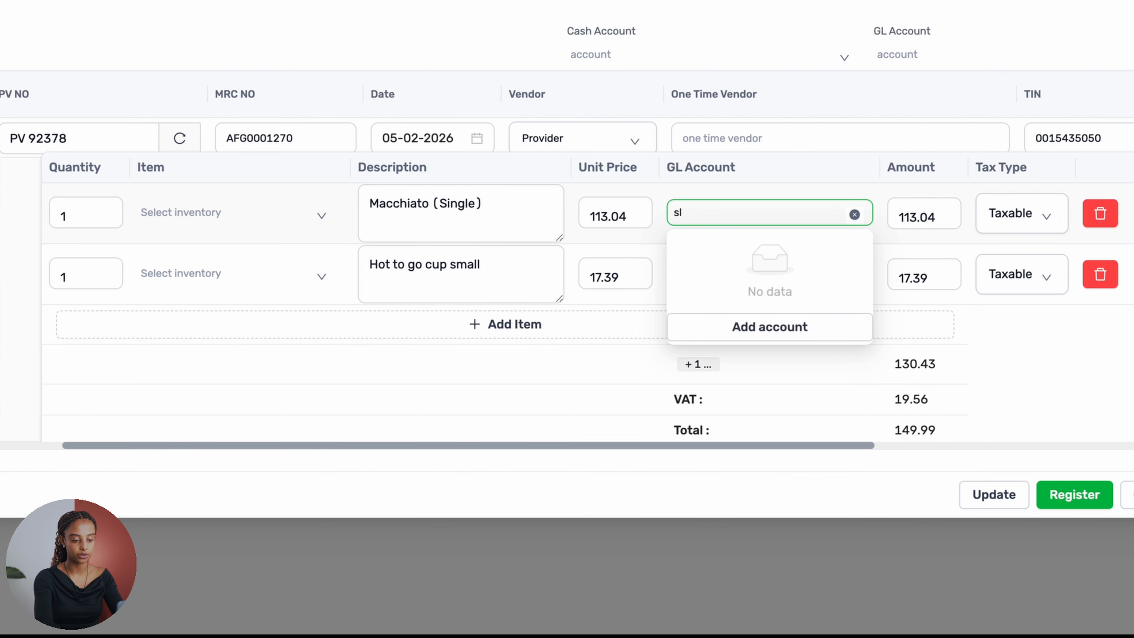
pyautogui.press('BackSpace')
pyautogui.write('ale')
pyautogui.click(758, 246)
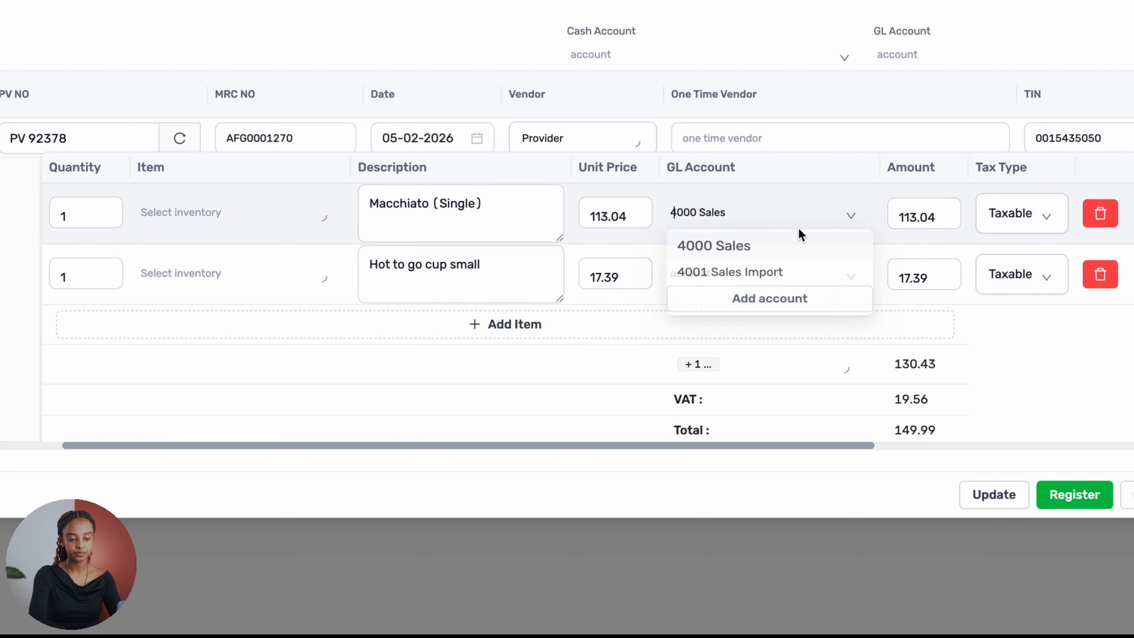
# - Assign the GL account 4000 Sales to the Hot to go cup small line item
pyautogui.hscroll(2, 951, 220)
pyautogui.hscroll(-5, 944, 223)
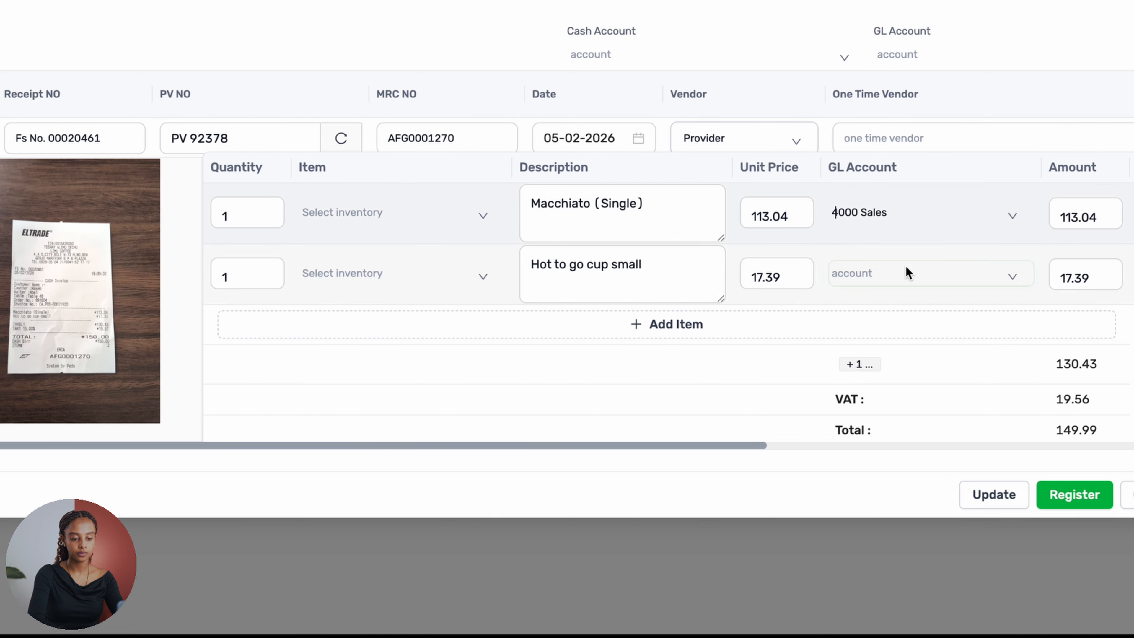
pyautogui.click(904, 266)
pyautogui.write('Sales')
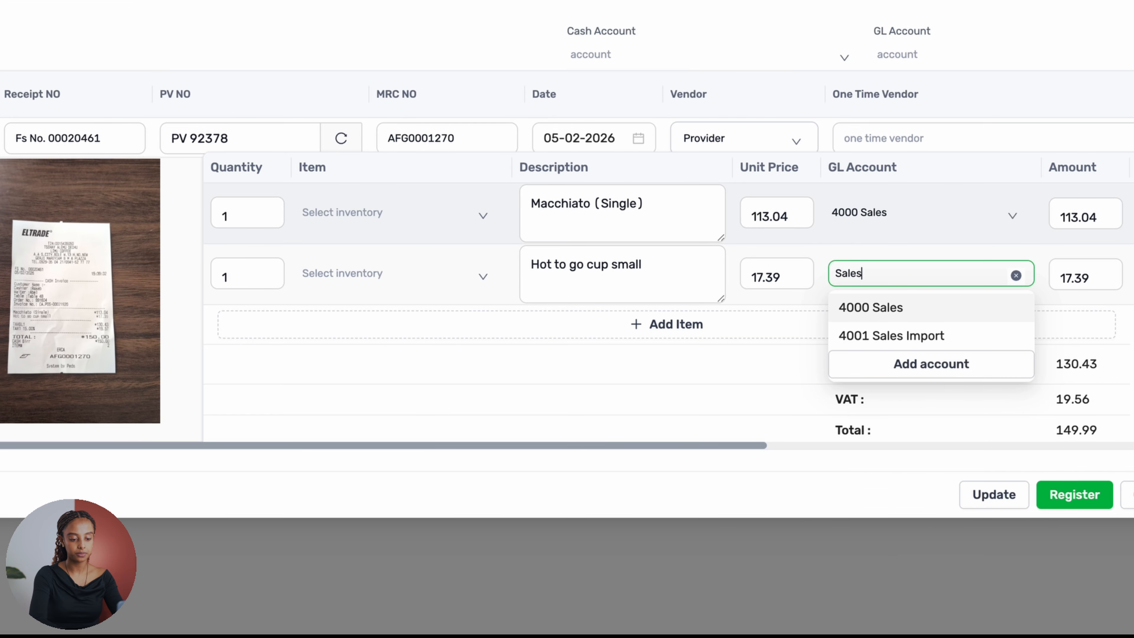
pyautogui.click(903, 312)
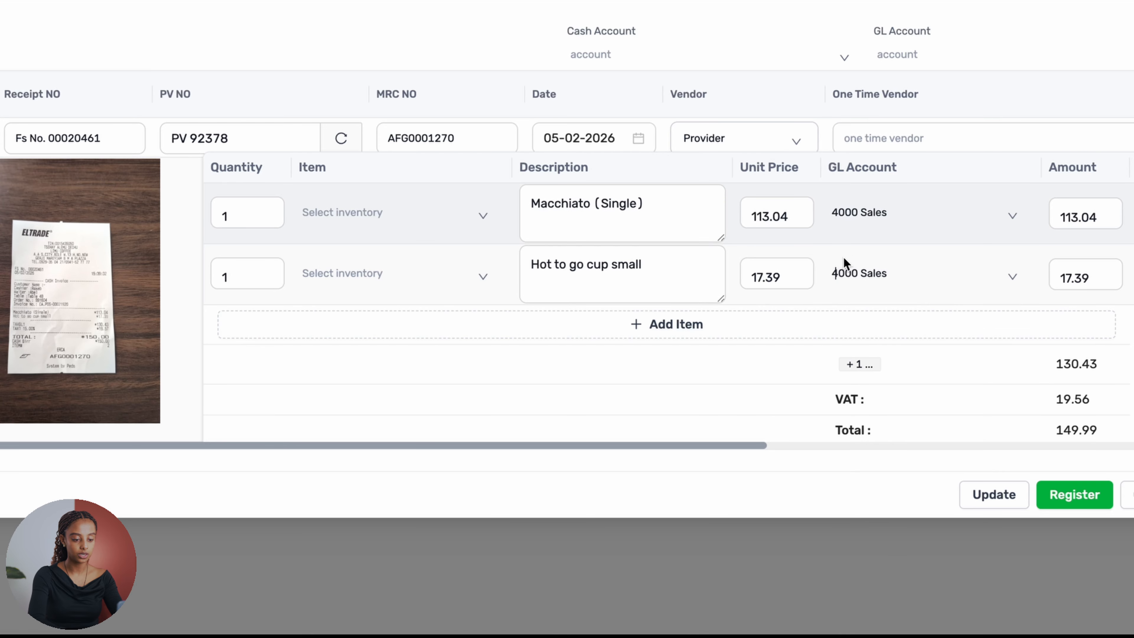
# - Review the unit prices, GL accounts, amounts and tax types of both line items
pyautogui.click(786, 222)
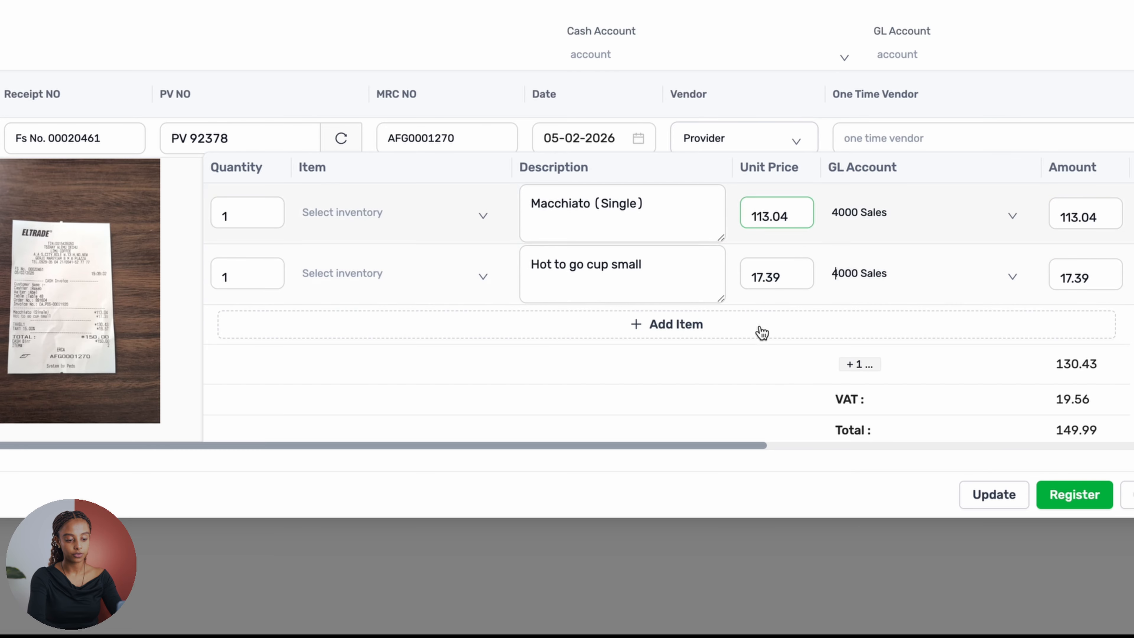
pyautogui.click(861, 275)
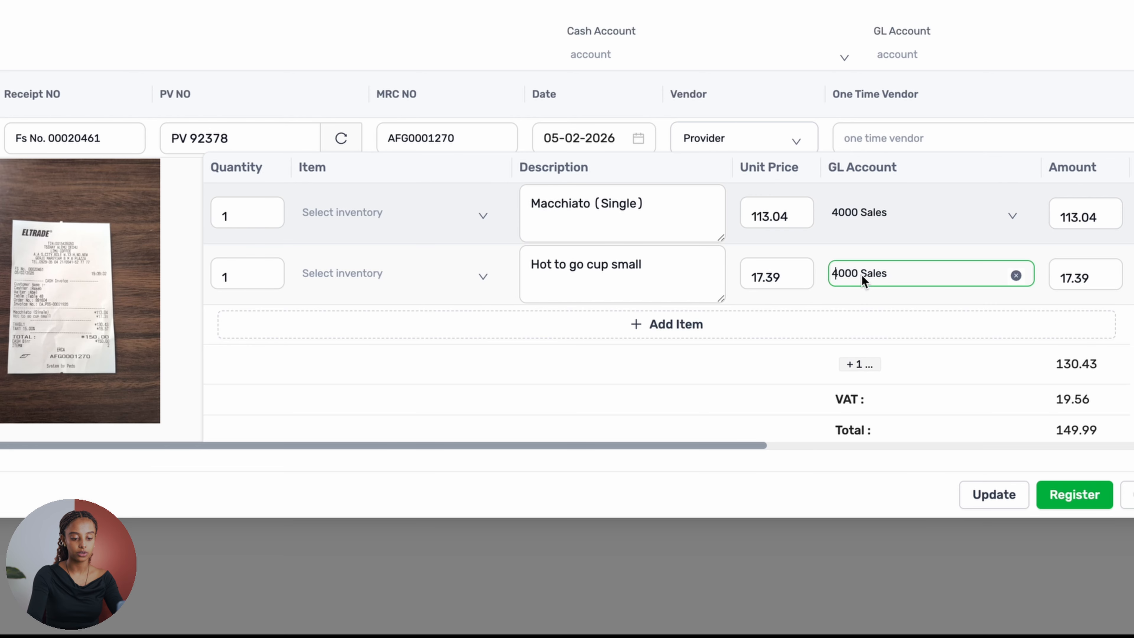
pyautogui.click(994, 347)
pyautogui.hscroll(3, 998, 348)
pyautogui.hscroll(5, 998, 348)
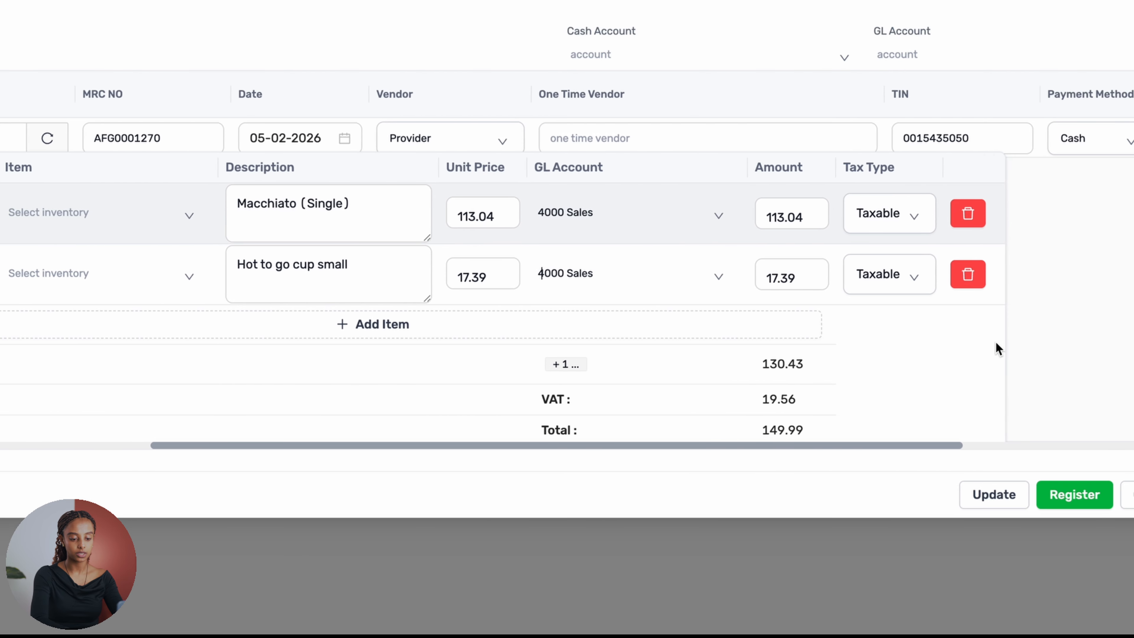
pyautogui.hscroll(-7, 999, 348)
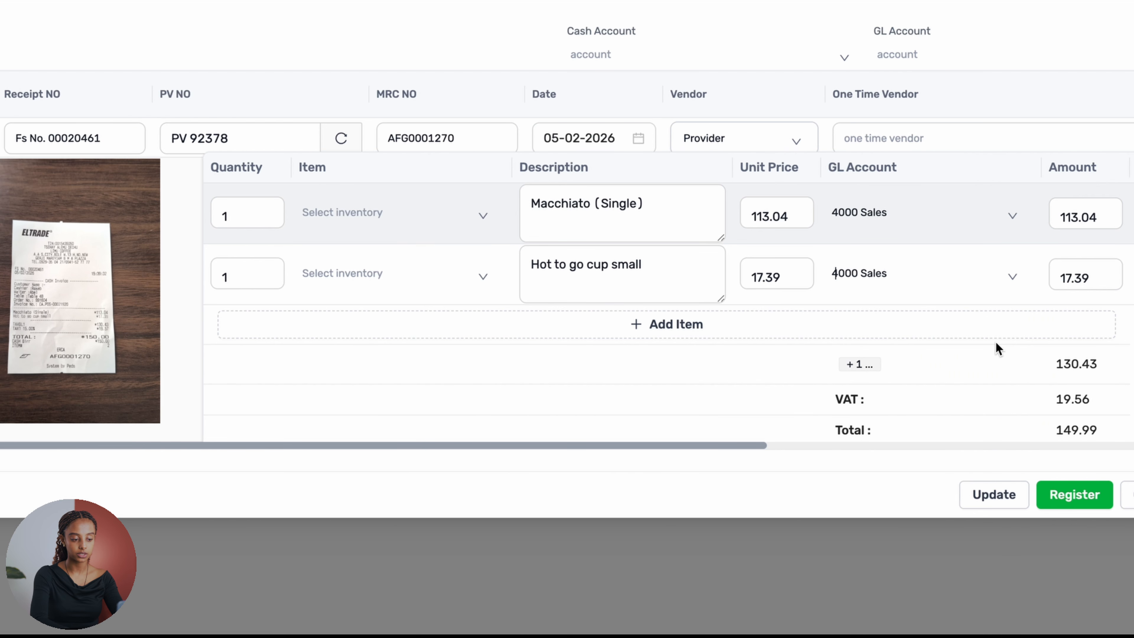
pyautogui.click(947, 58)
pyautogui.click(947, 58)
pyautogui.click(996, 16)
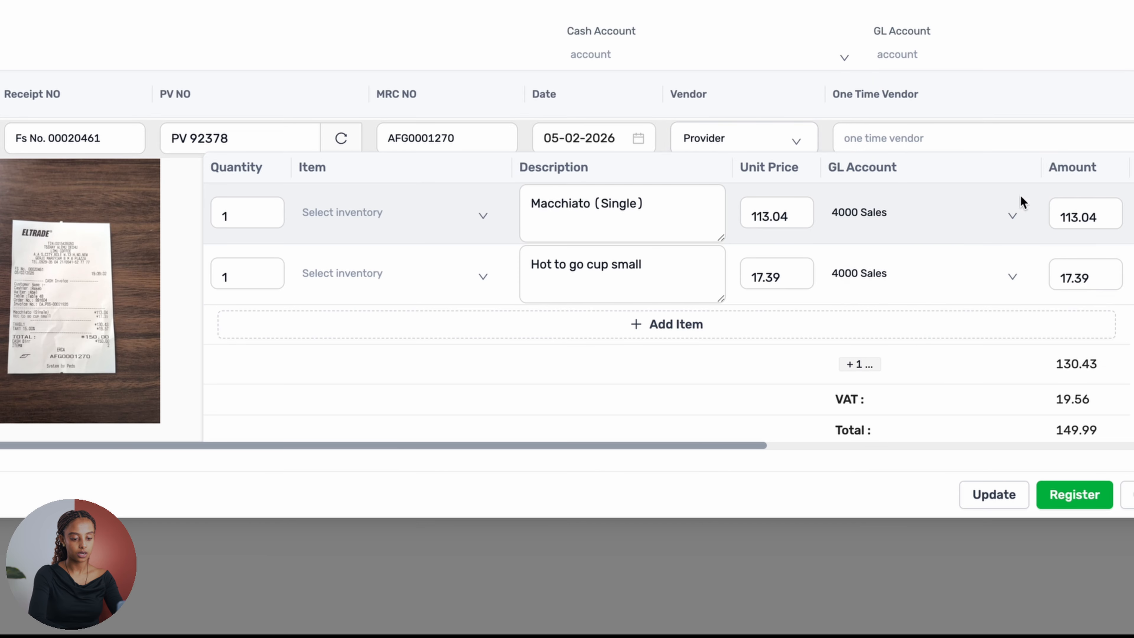
# - Register the completed pending payment
pyautogui.hscroll(5, 1023, 419)
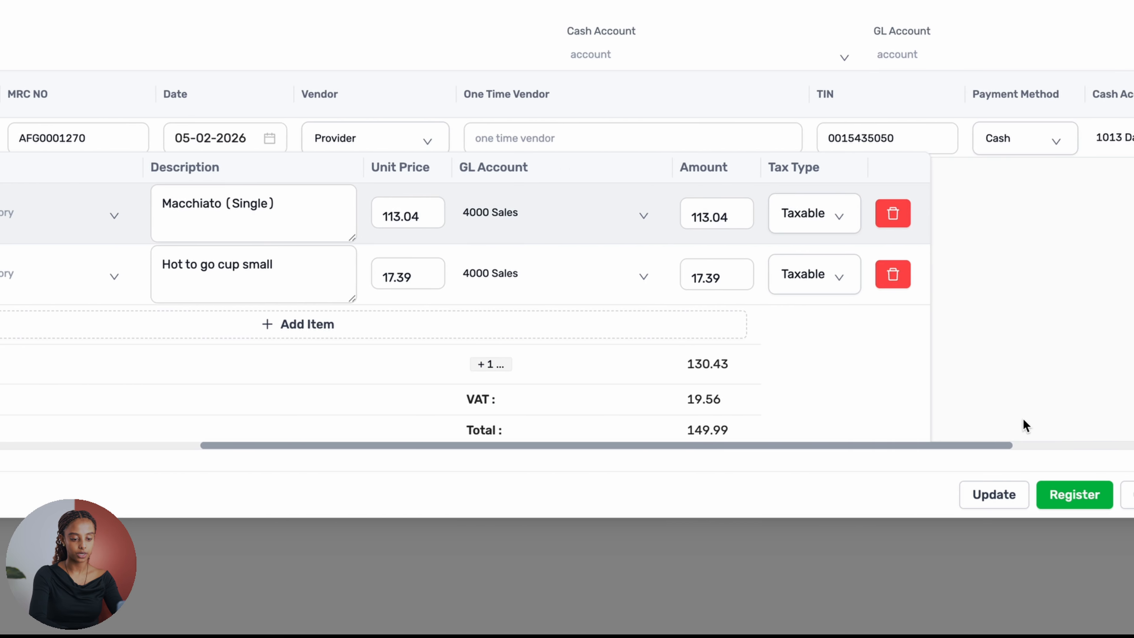
pyautogui.hscroll(-5, 1023, 419)
pyautogui.click(1075, 499)
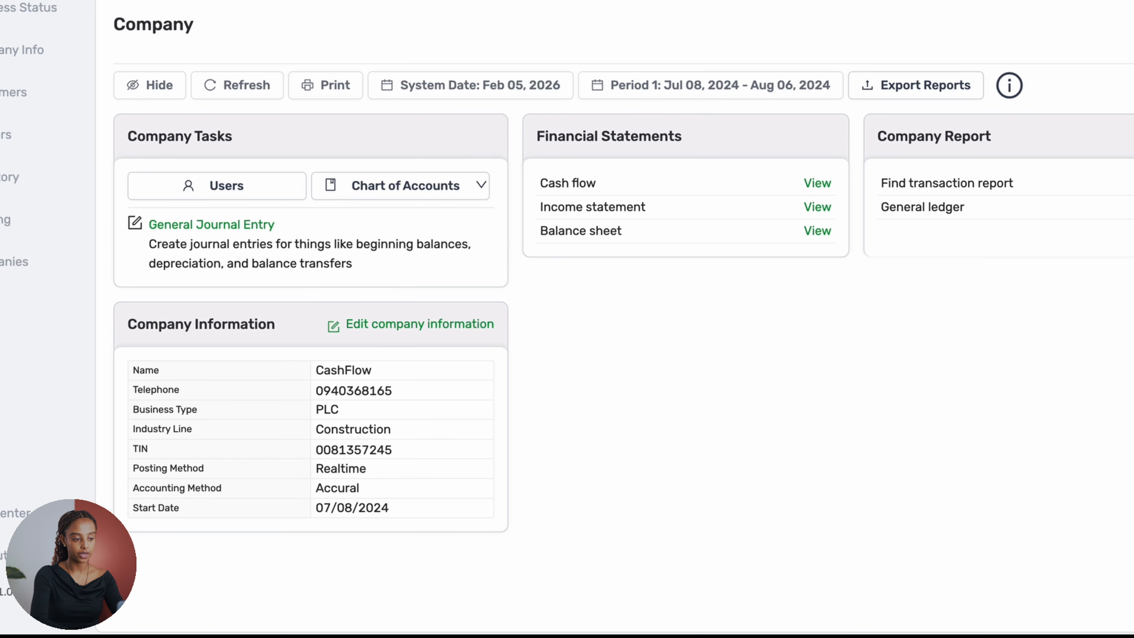
# - Open the payments list and bring up the details of payment PV 92378 for Provider
pyautogui.moveTo(351, 1)
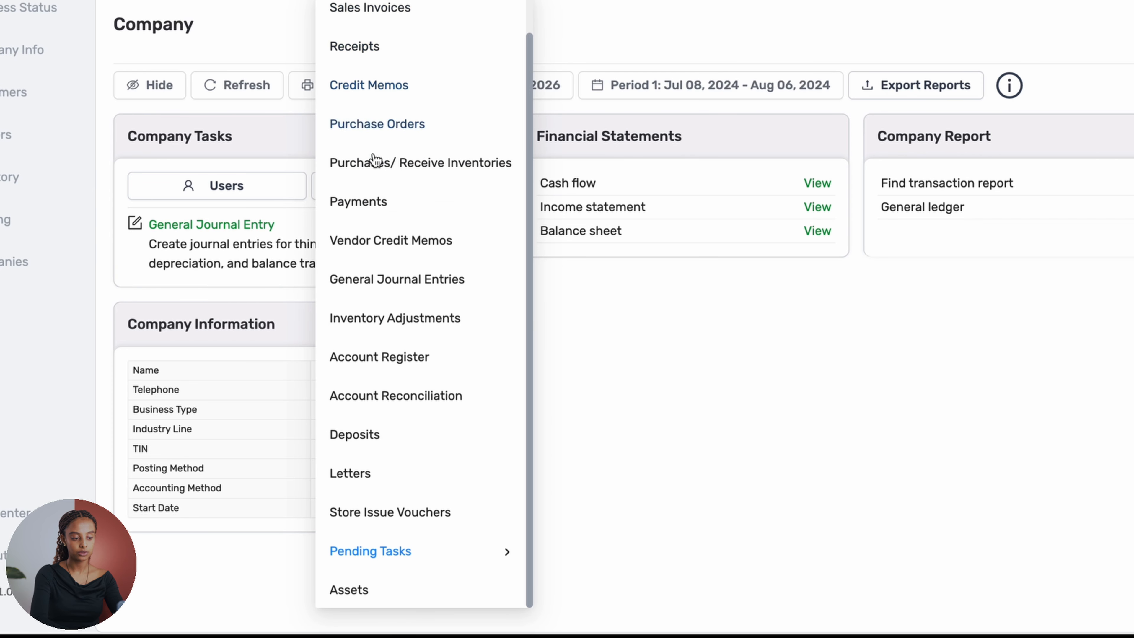
pyautogui.click(378, 200)
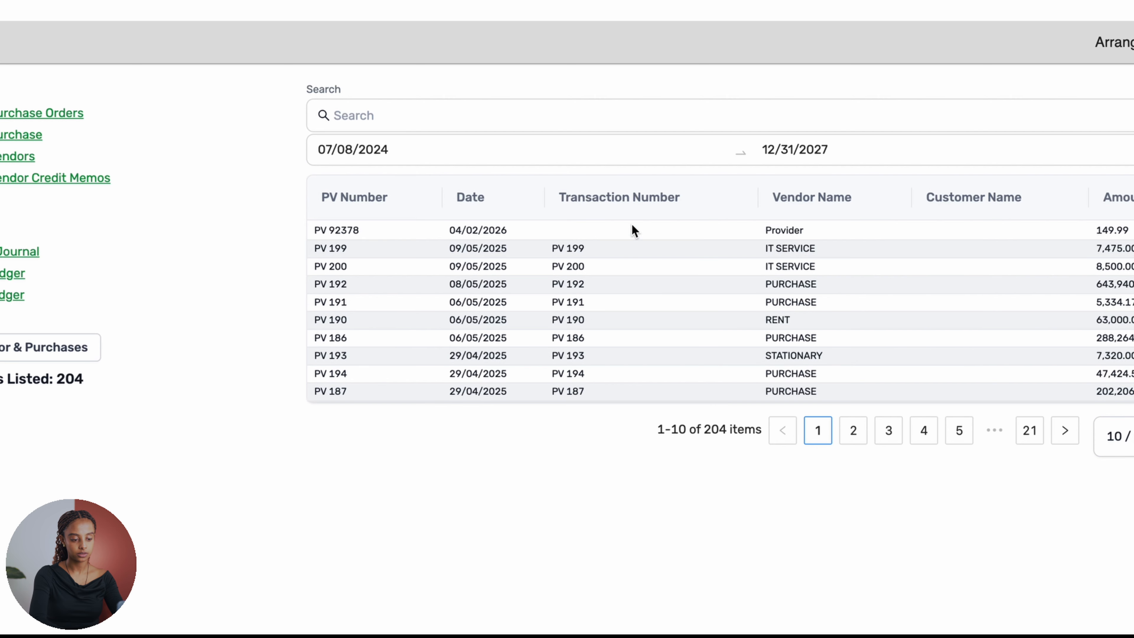
pyautogui.click(784, 234)
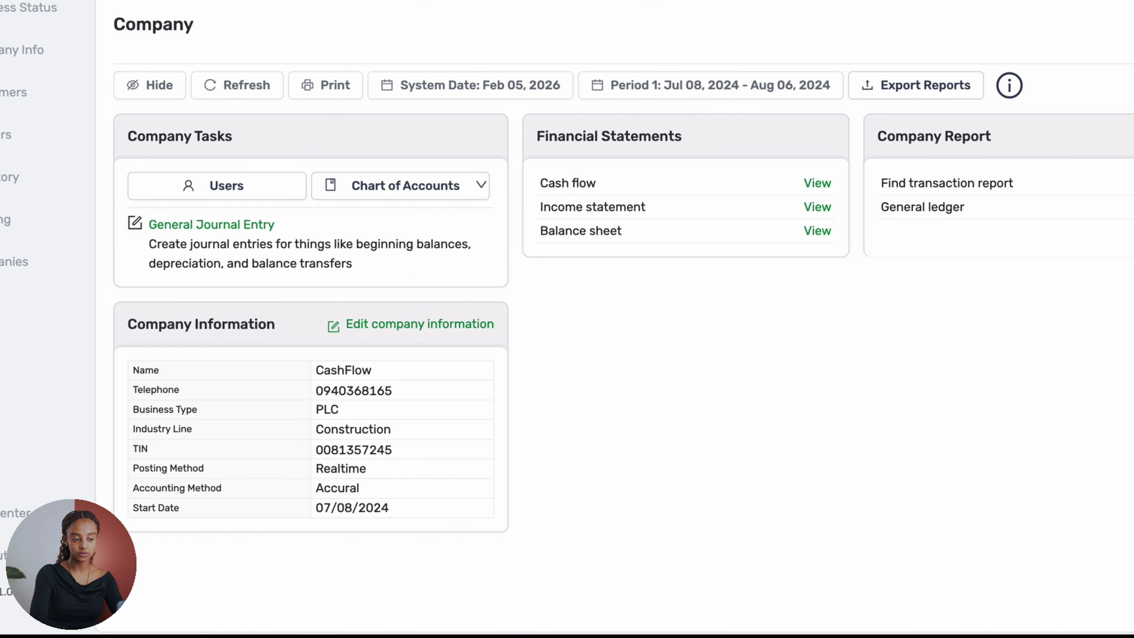
# - Bring up the list of task types from the Company page
pyautogui.moveTo(348, 2)
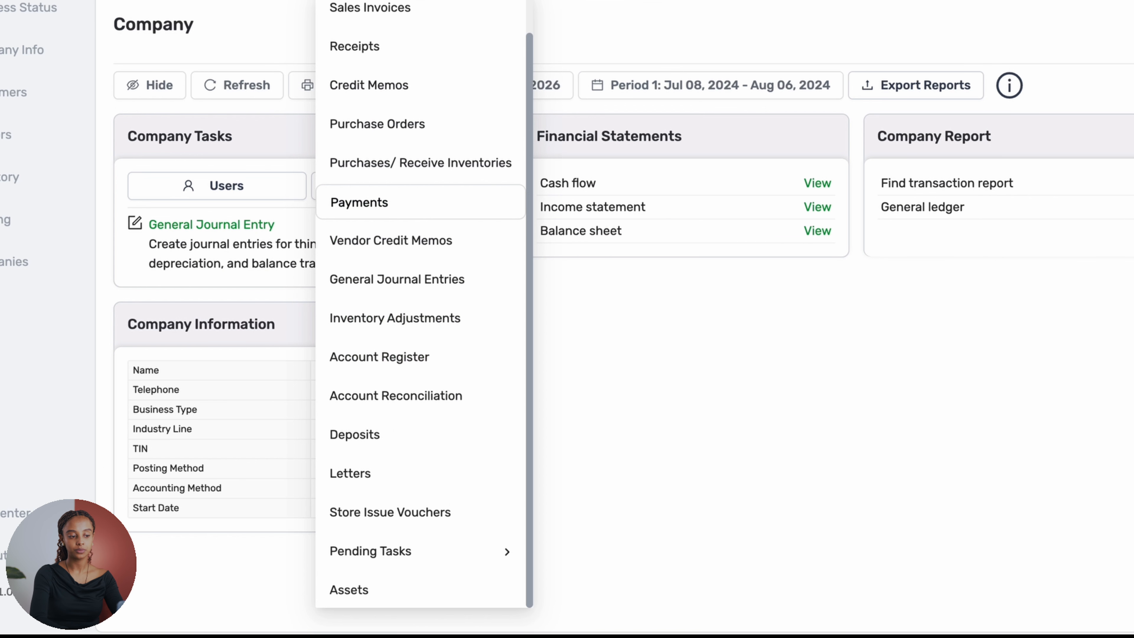